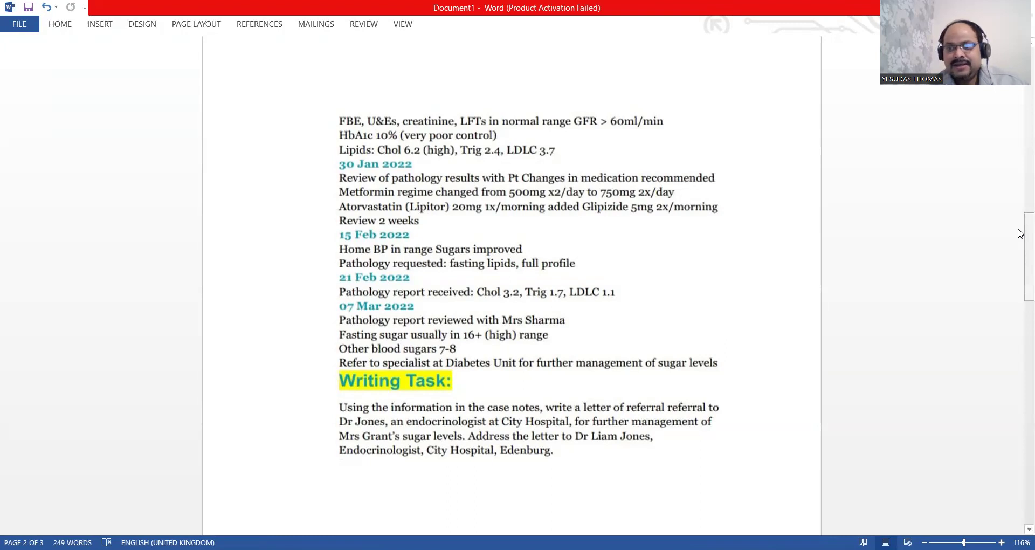
# Step: Review the case notes from the patient details through the dated consultation entries and pathology results
pyautogui.moveTo(1021, 253); pyautogui.dragTo(1020, 98)
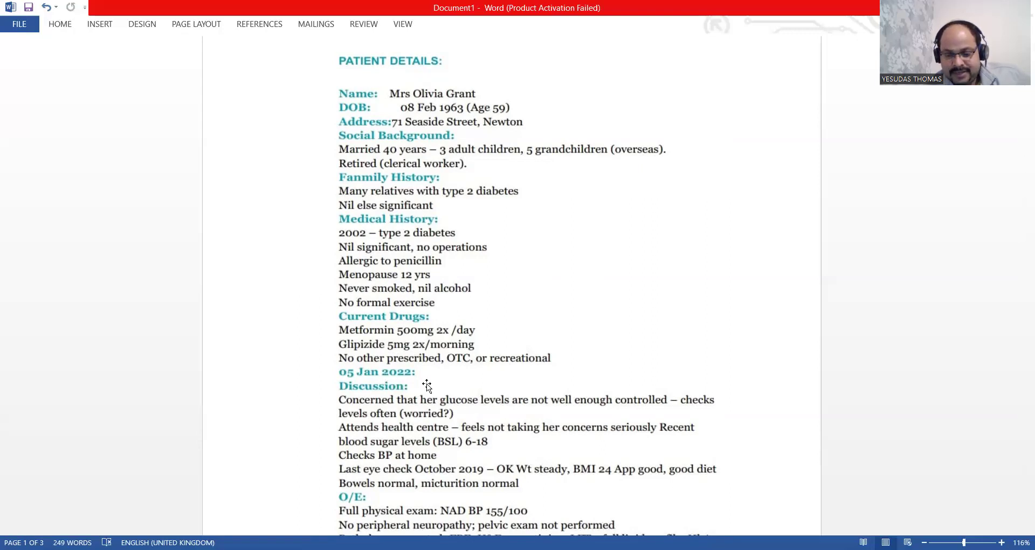
pyautogui.scroll(-15, 427, 384)
pyautogui.scroll(15, 426, 384)
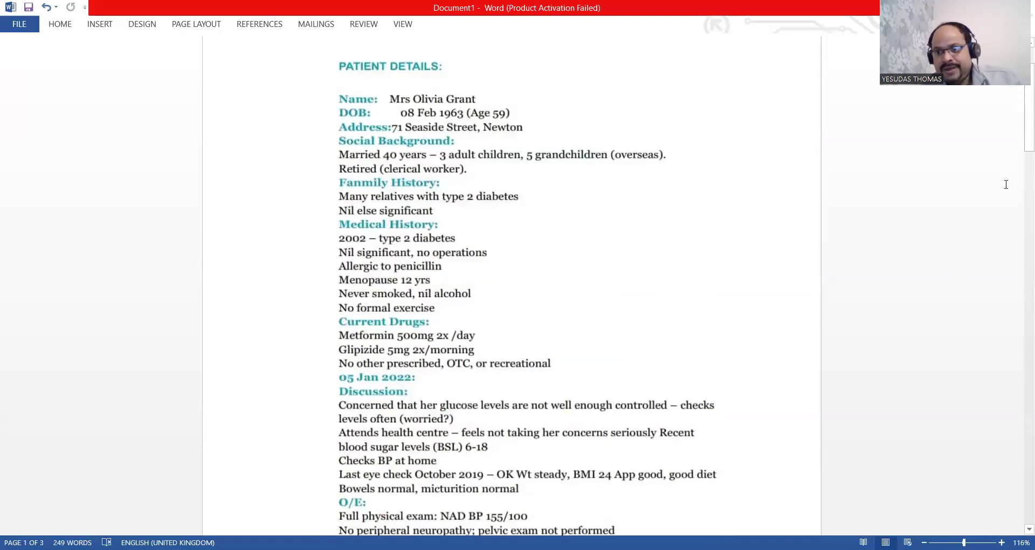
pyautogui.scroll(-3, 1020, 129)
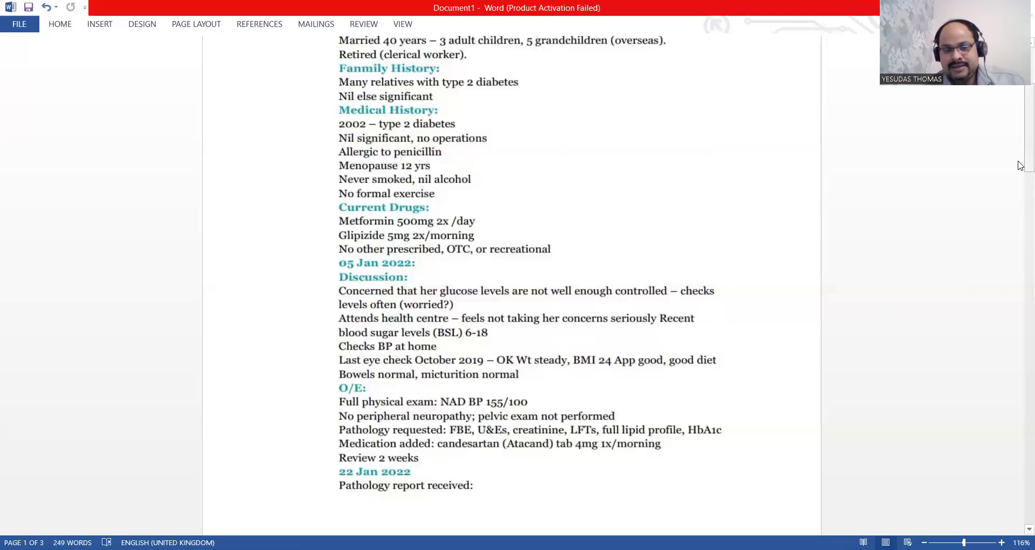
pyautogui.moveTo(1020, 166); pyautogui.dragTo(619, 231)
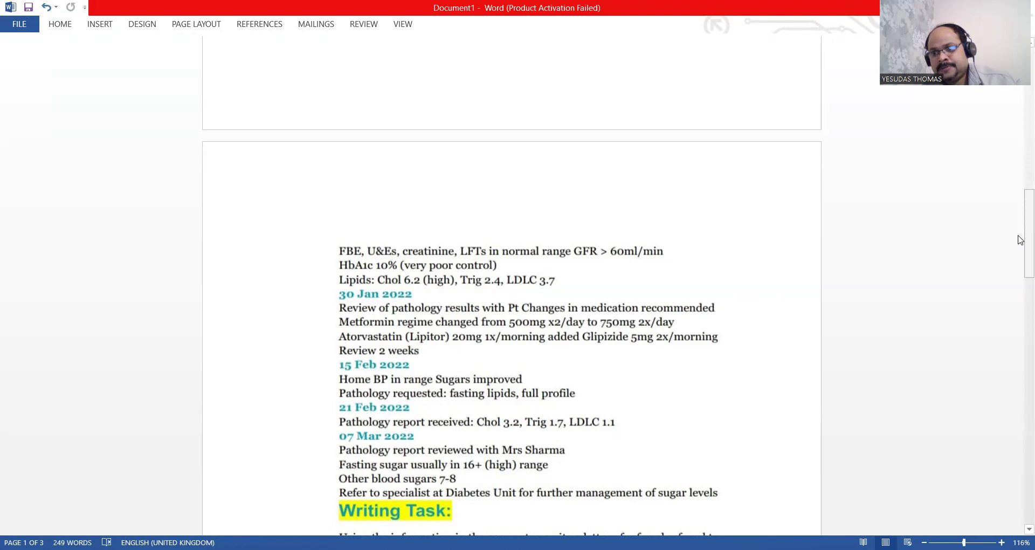
# Step: Remove "twice a day" after "Metformin 500 mg" in the letter's first body paragraph, leaving a single space before "and Glipizide"
pyautogui.moveTo(1020, 242); pyautogui.dragTo(1020, 369)
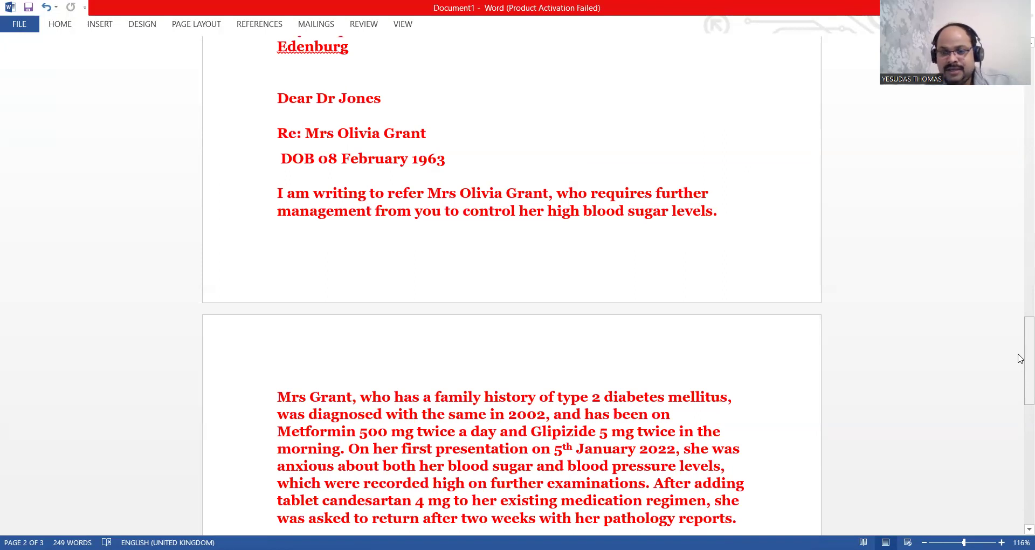
pyautogui.moveTo(1020, 359); pyautogui.dragTo(1020, 385)
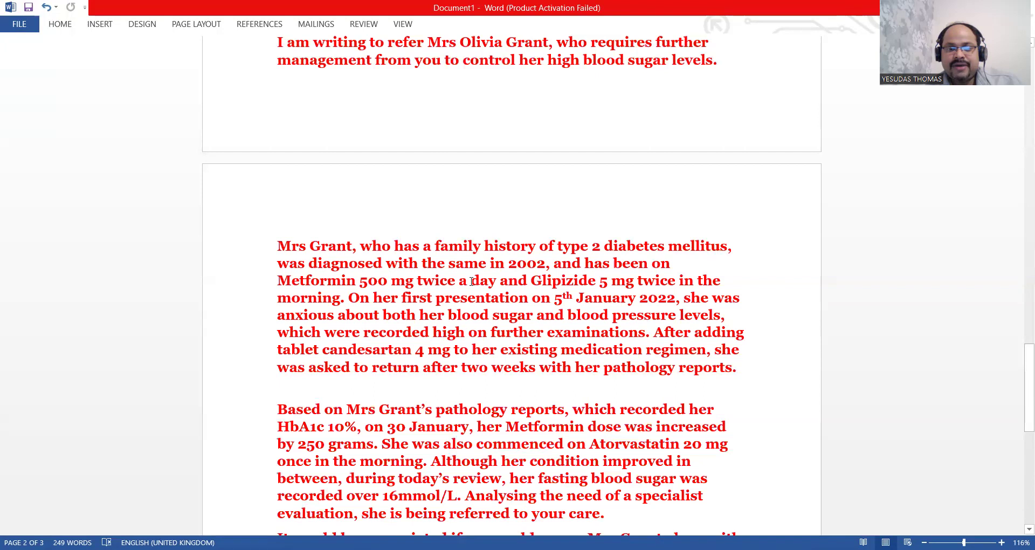
pyautogui.click(527, 281)
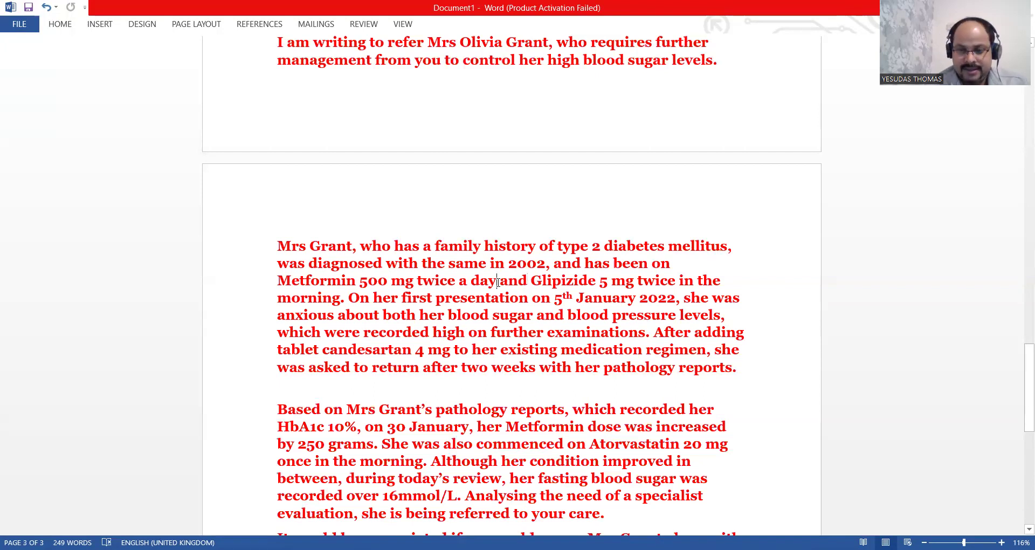
pyautogui.click(497, 281)
pyautogui.press('BackSpace')
pyautogui.press('BackSpace')
pyautogui.press('BackSpace')
pyautogui.press('BackSpace')
pyautogui.press('BackSpace')
pyautogui.press('BackSpace')
pyautogui.press('BackSpace')
pyautogui.press('BackSpace')
pyautogui.press('BackSpace')
pyautogui.press('BackSpace')
pyautogui.press('BackSpace')
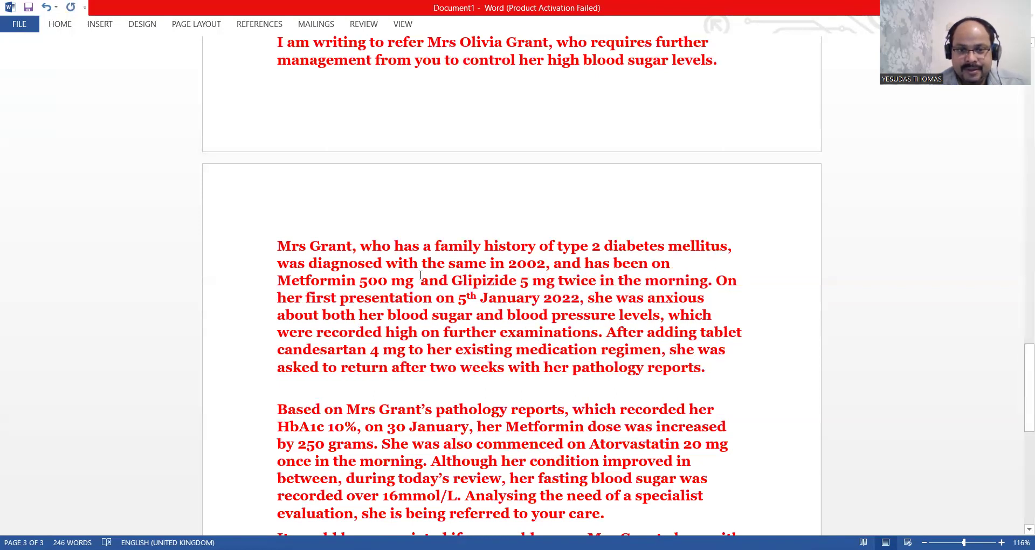
pyautogui.press('Delete')
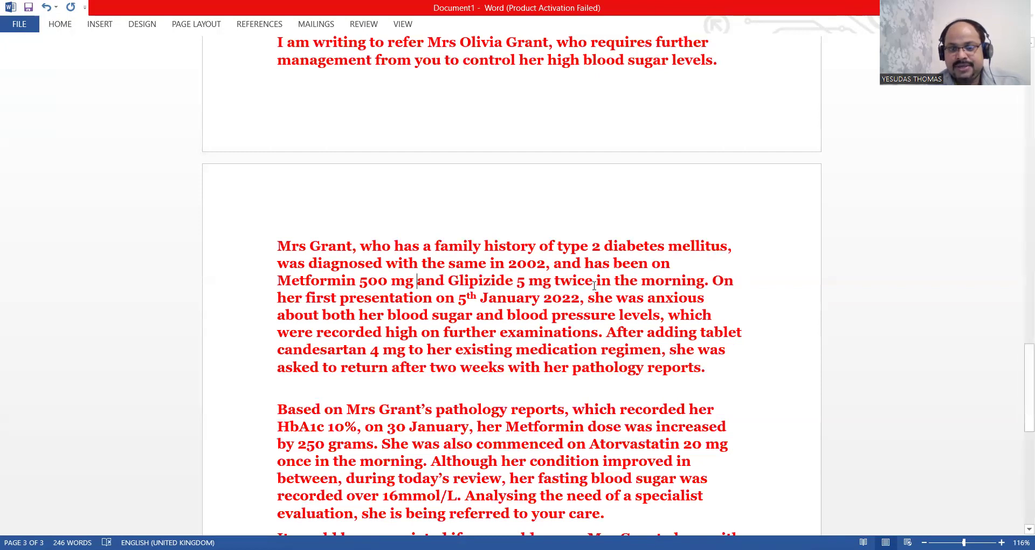
# Step: Replace "in the morning" after "Glipizide 5 mg twice" with "a day"
pyautogui.click(704, 282)
pyautogui.press('BackSpace')
pyautogui.press('BackSpace')
pyautogui.press('BackSpace')
pyautogui.press('BackSpace')
pyautogui.press('BackSpace')
pyautogui.press('BackSpace')
pyautogui.press('BackSpace')
pyautogui.press('BackSpace')
pyautogui.press('BackSpace')
pyautogui.press('BackSpace')
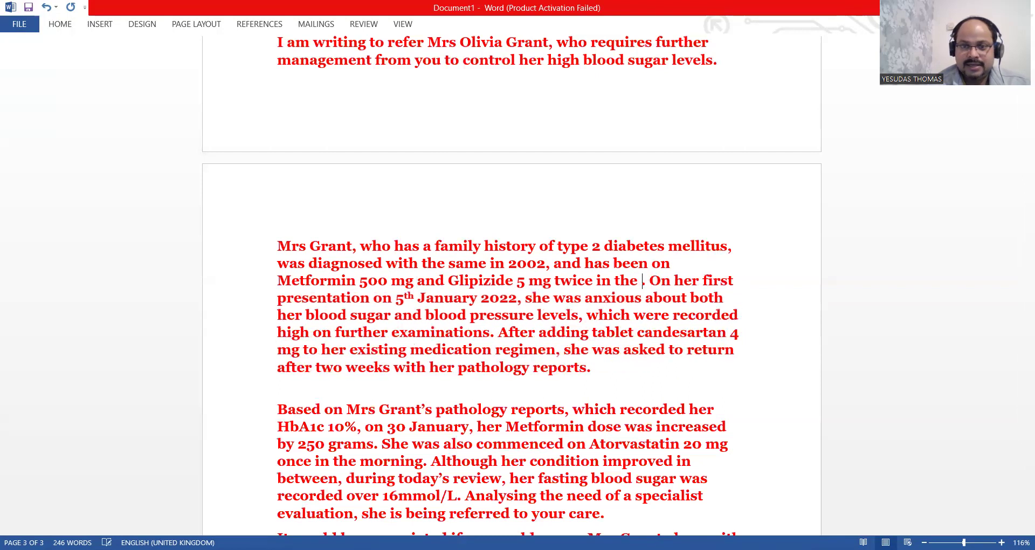
pyautogui.press('BackSpace')
pyautogui.press('BackSpace')
pyautogui.press('BackSpace')
pyautogui.press('BackSpace')
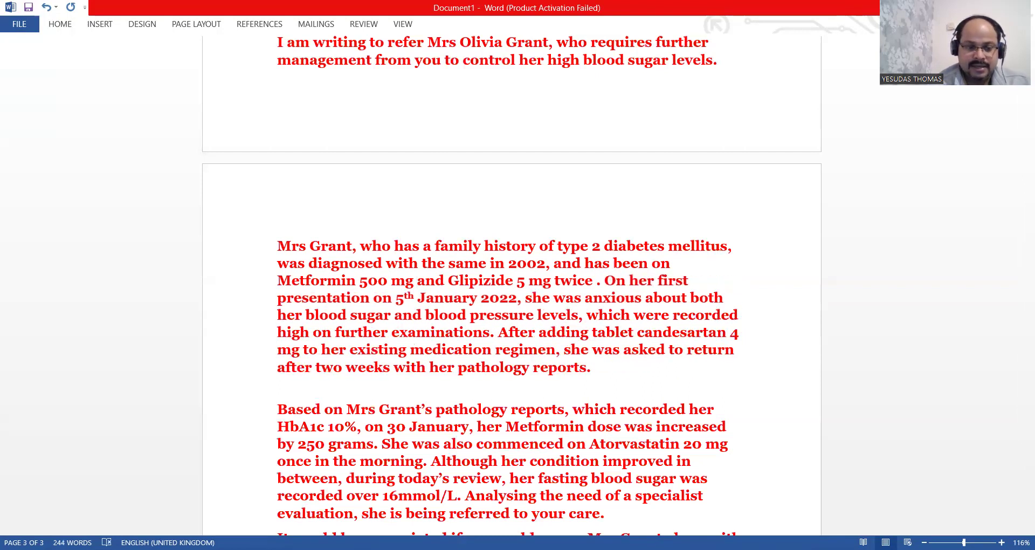
pyautogui.write('a day')
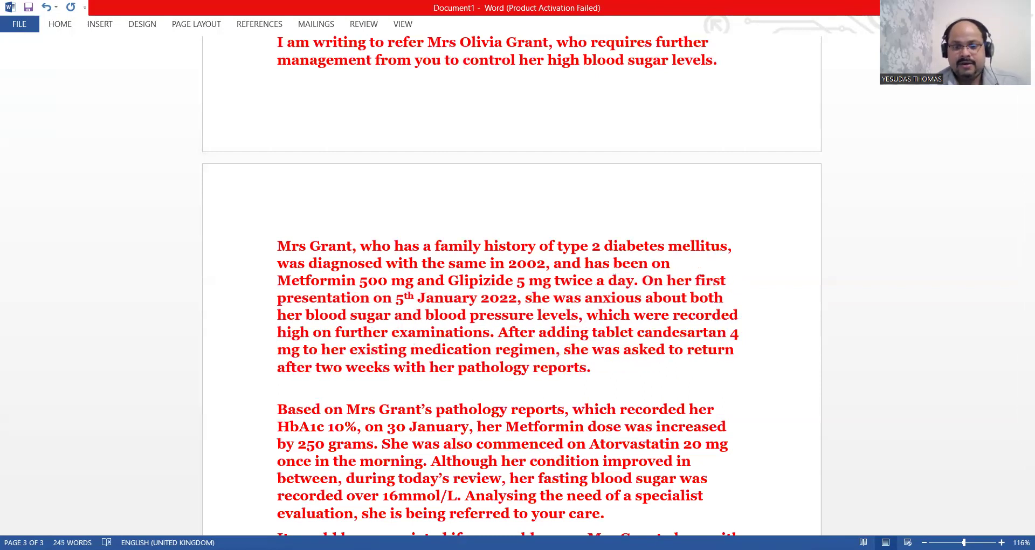
# Step: Change the wording after "Glipizide 5 mg twice" from "a day" to "daily"
pyautogui.press('BackSpace')
pyautogui.press('BackSpace')
pyautogui.press('BackSpace')
pyautogui.press('BackSpace')
pyautogui.press('BackSpace')
pyautogui.write('daily')
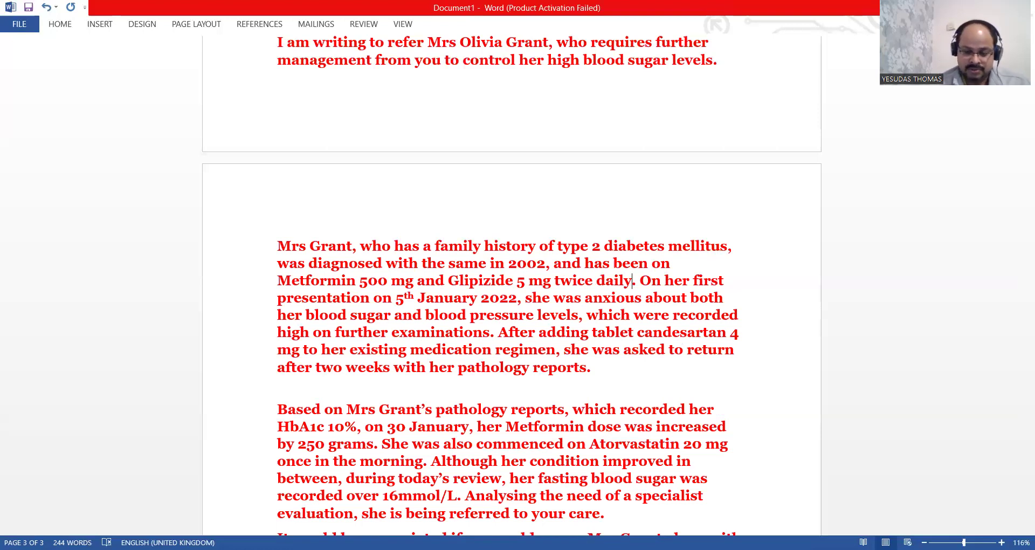
# Step: Read the remaining body paragraphs of the letter down to the closing "Yours sincerely"
pyautogui.click(634, 315)
pyautogui.click(637, 426)
pyautogui.click(633, 478)
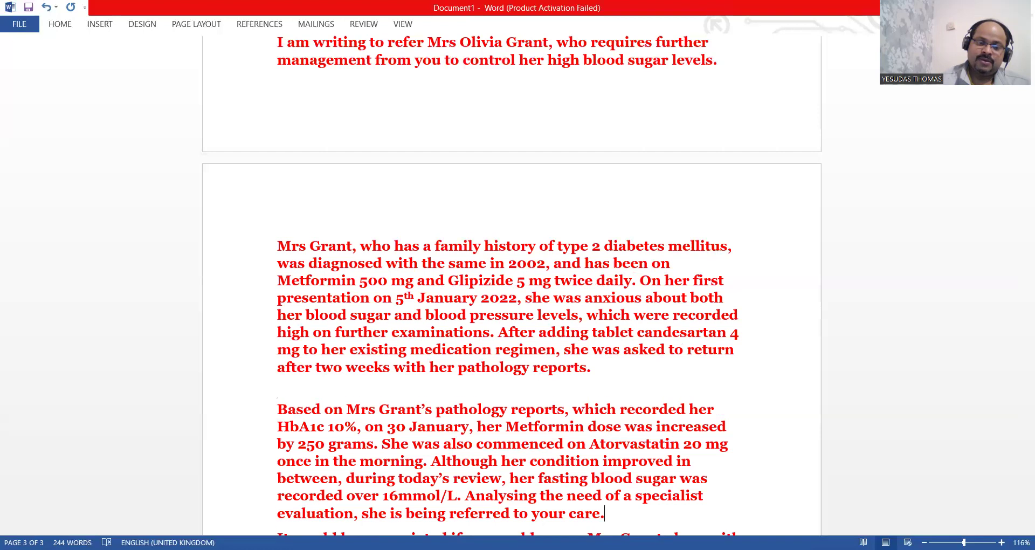
pyautogui.press('Down')
pyautogui.press('Down')
pyautogui.press('Down')
pyautogui.press('Down')
pyautogui.press('Down')
pyautogui.press('Down')
pyautogui.press('Down')
pyautogui.press('Down')
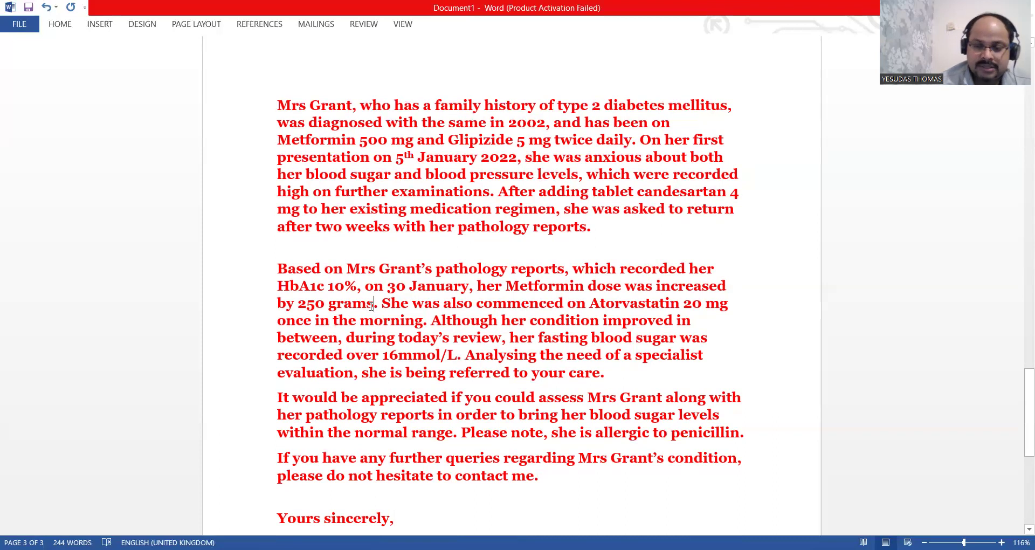
# Step: Correct the unit of the Metformin dose increase in the second body paragraph so it reads "250 mg"
pyautogui.press('BackSpace')
pyautogui.press('BackSpace')
pyautogui.press('BackSpace')
pyautogui.press('BackSpace')
pyautogui.press('BackSpace')
pyautogui.write('m')
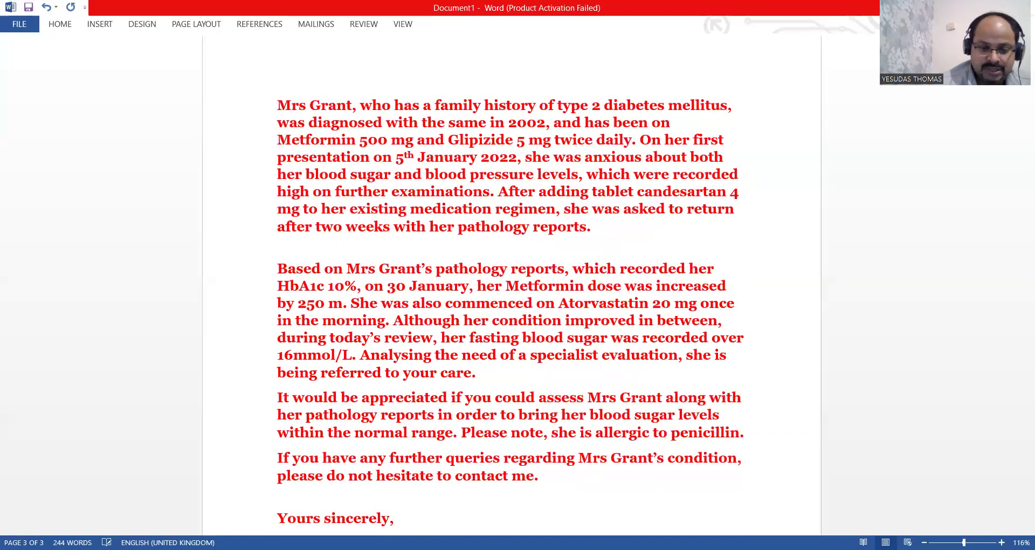
pyautogui.write('g')
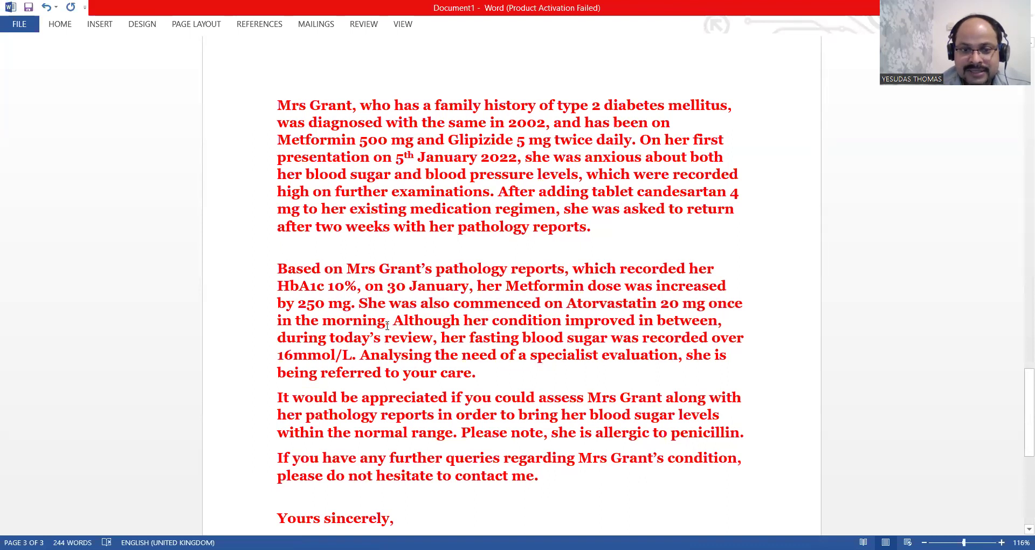
# Step: Replace "in the morning" after "Atorvastatin 20 mg once" with "a day"
pyautogui.press('BackSpace')
pyautogui.press('BackSpace')
pyautogui.press('BackSpace')
pyautogui.press('BackSpace')
pyautogui.press('BackSpace')
pyautogui.press('BackSpace')
pyautogui.press('BackSpace')
pyautogui.press('BackSpace')
pyautogui.press('BackSpace')
pyautogui.press('BackSpace')
pyautogui.press('BackSpace')
pyautogui.press('BackSpace')
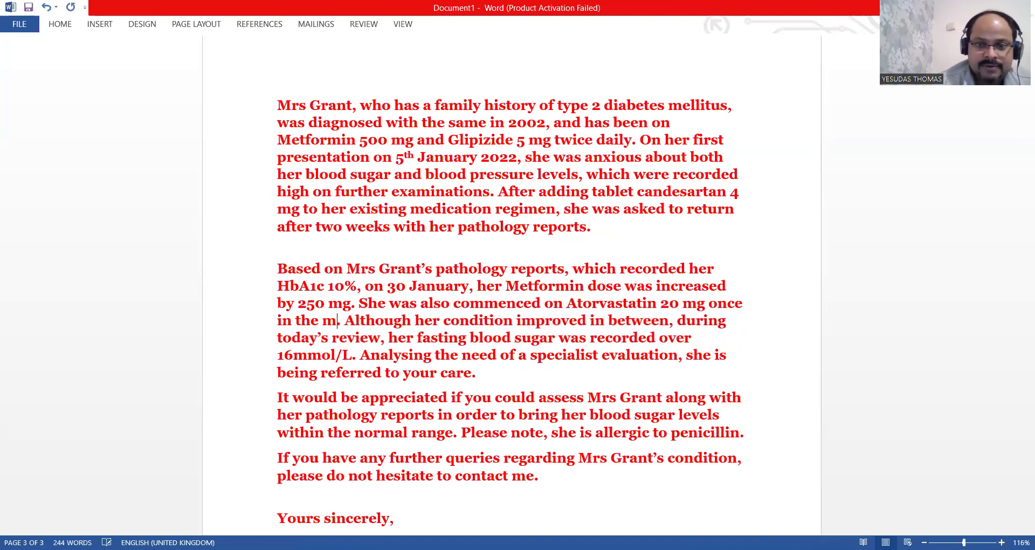
pyautogui.press('BackSpace')
pyautogui.press('BackSpace')
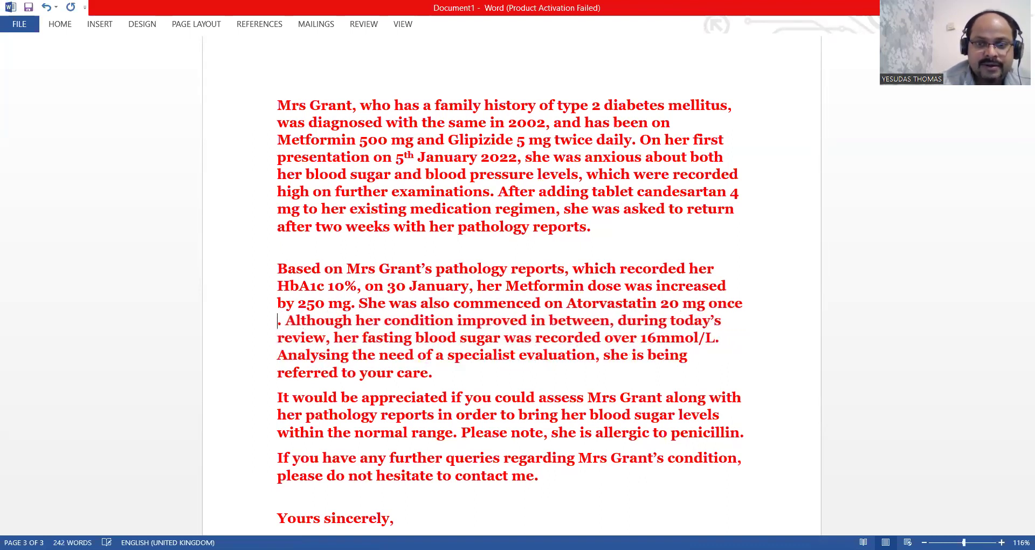
pyautogui.write('a day')
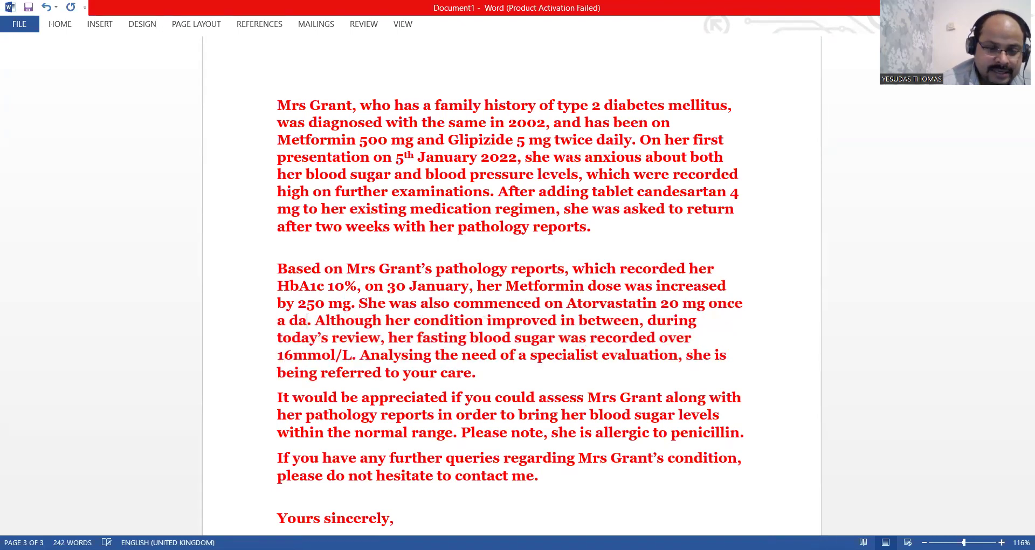